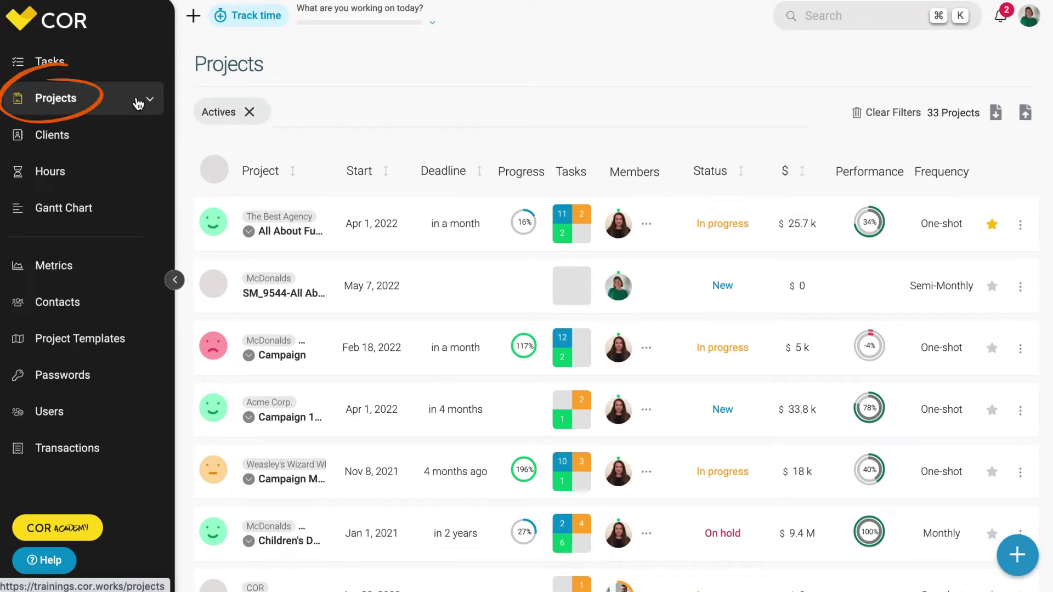
Go to Import tasks to existing projects and download and open the example import_tasks.xlsx
{"action": "left_click", "coordinate": [1026, 114]}
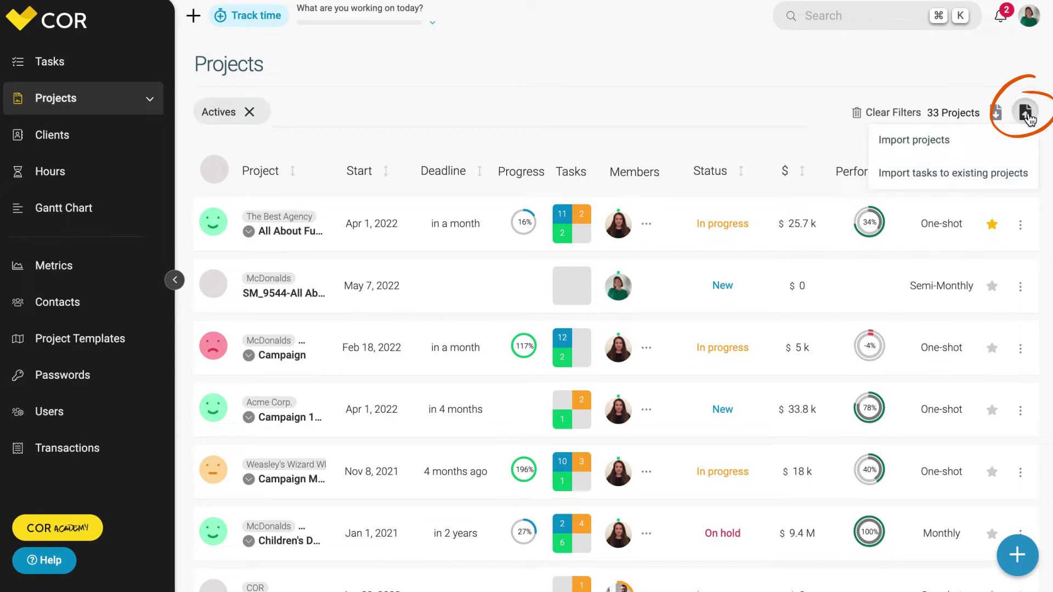
{"action": "left_click", "coordinate": [1023, 171]}
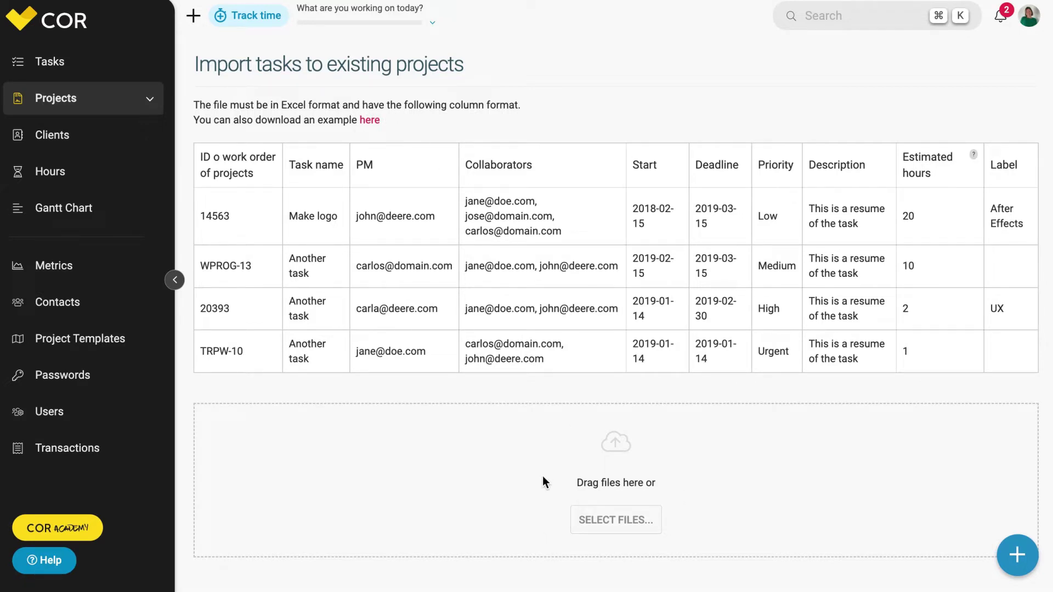
{"action": "left_click", "coordinate": [373, 122]}
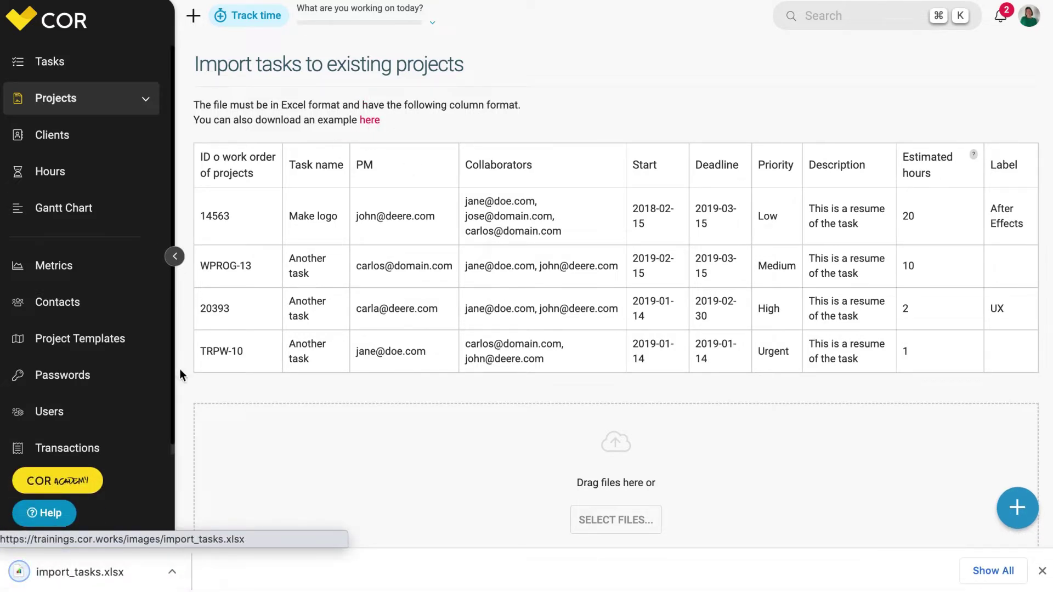
{"action": "left_click", "coordinate": [94, 576]}
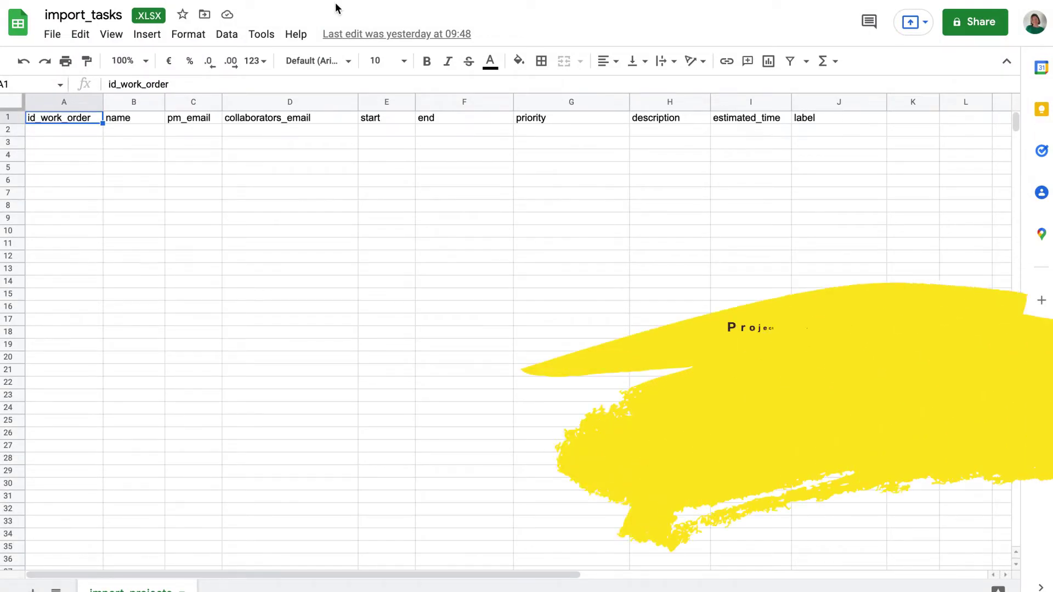
Review columns id_work_order, name, pm_email and collaborators_email, plus task rows 2–4
{"action": "left_click", "coordinate": [42, 102]}
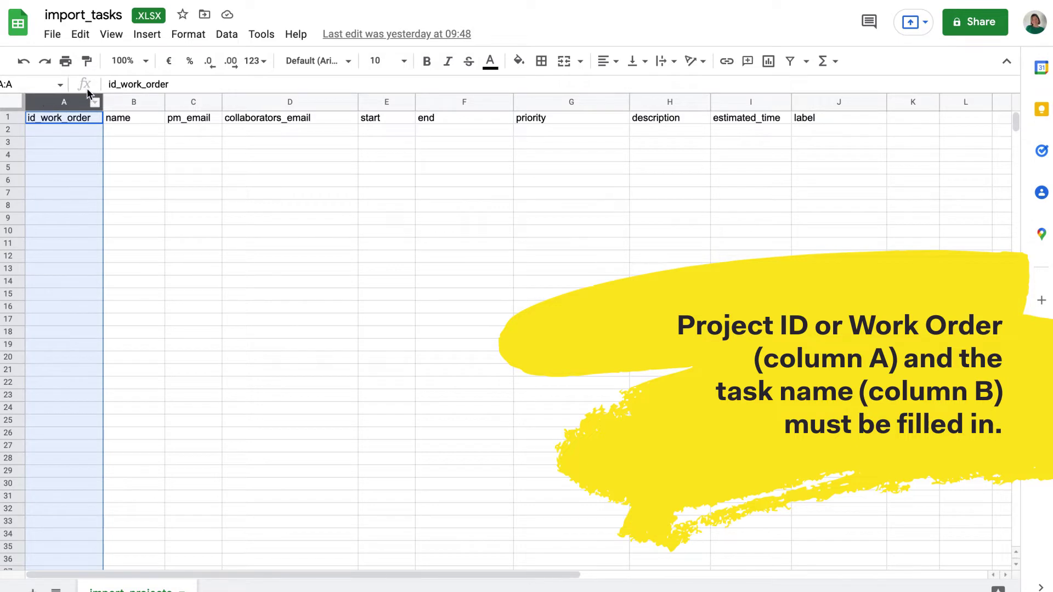
{"action": "left_click", "coordinate": [118, 101]}
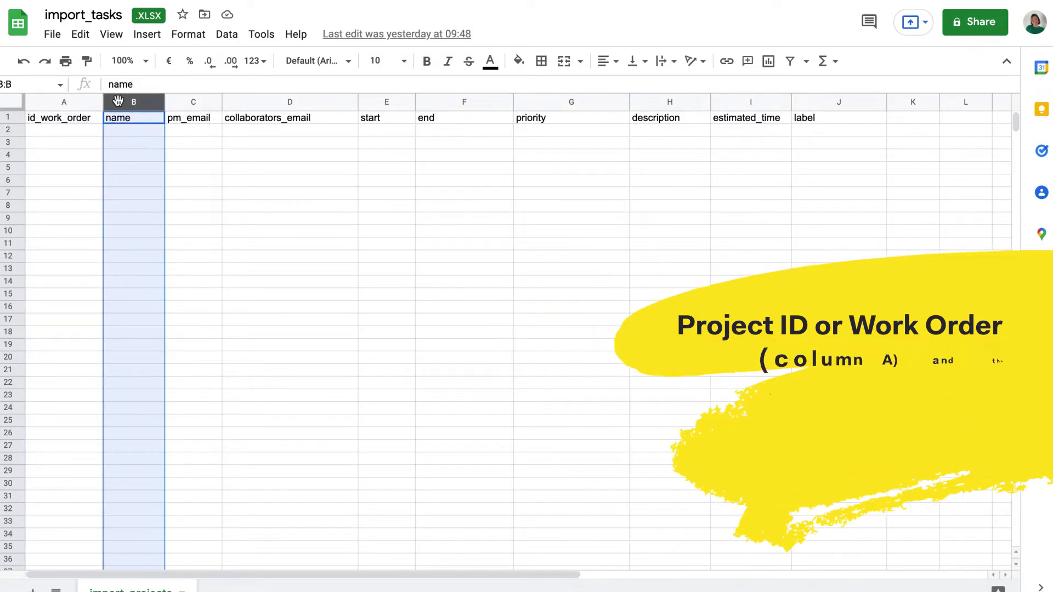
{"action": "left_click", "coordinate": [5, 129]}
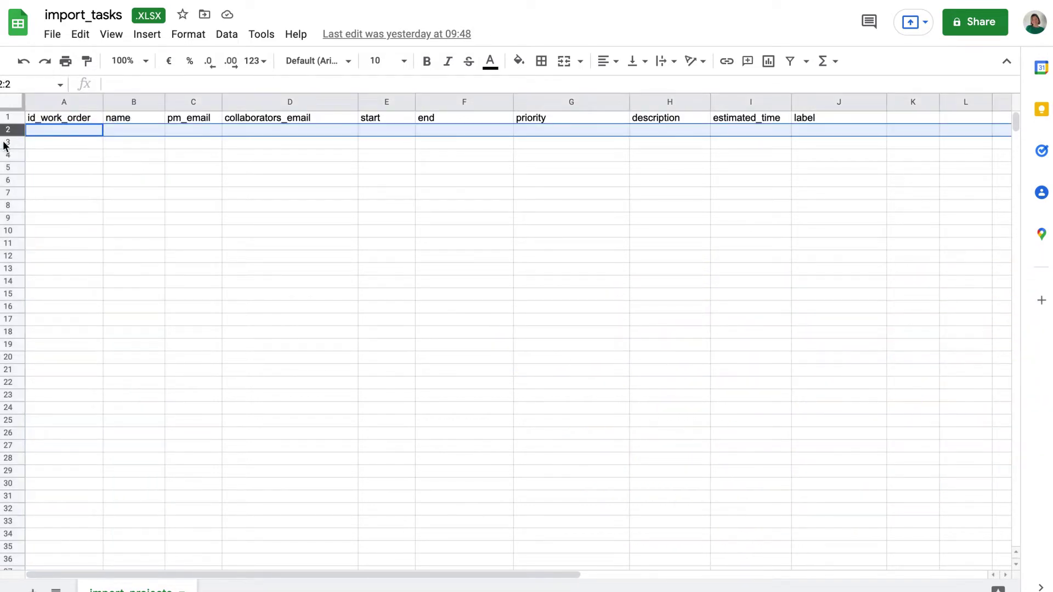
{"action": "left_click", "coordinate": [4, 142]}
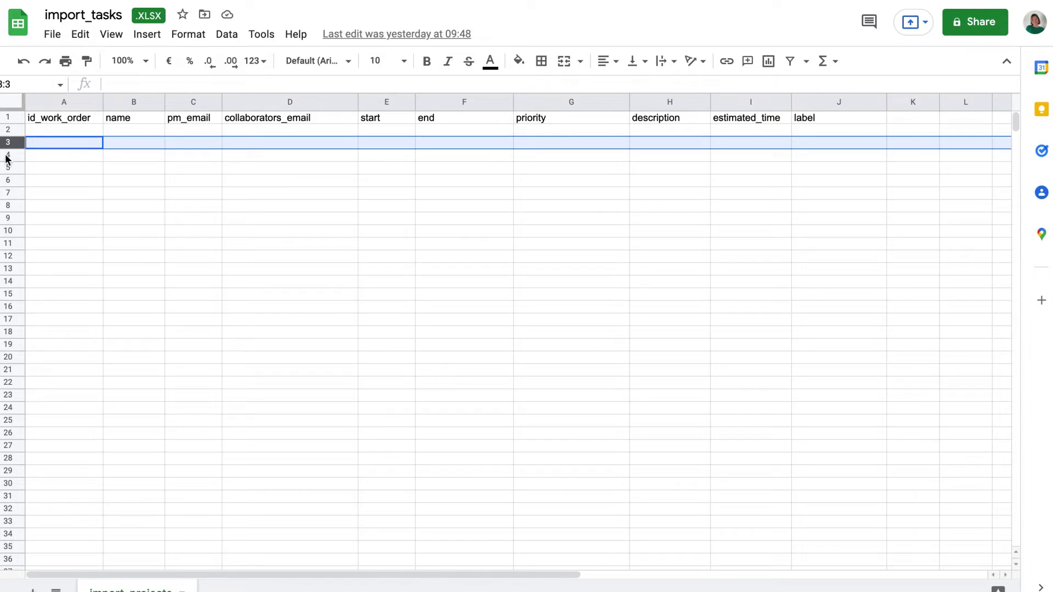
{"action": "left_click", "coordinate": [6, 155]}
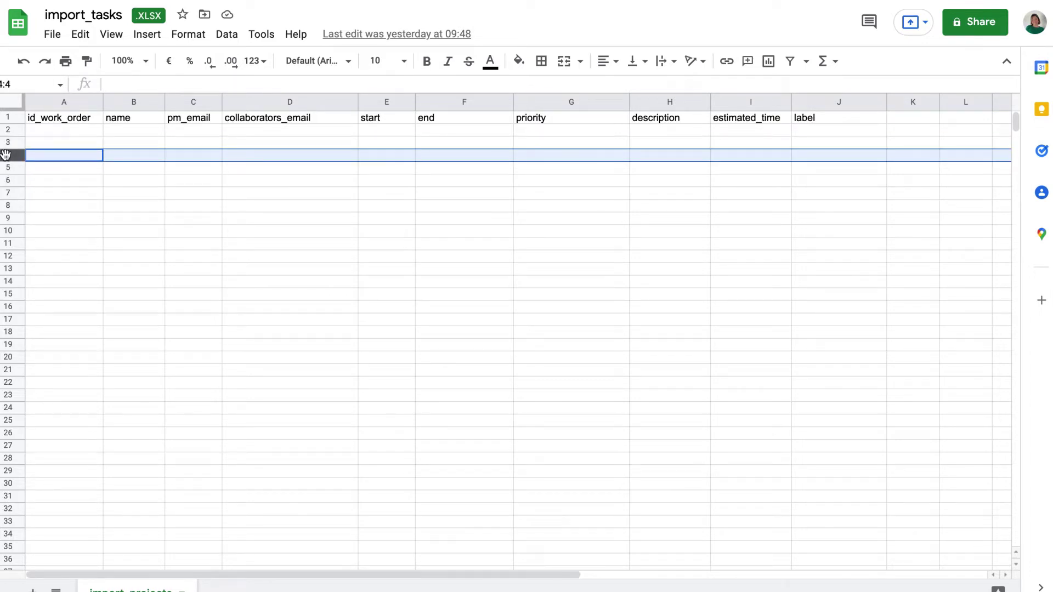
{"action": "left_click", "coordinate": [42, 101]}
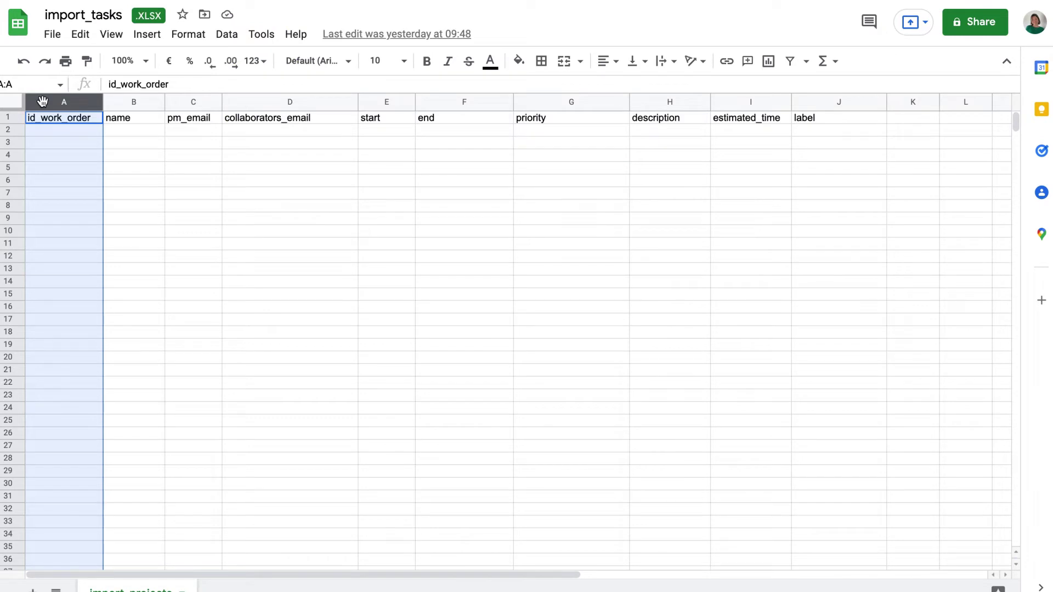
{"action": "left_click", "coordinate": [171, 99]}
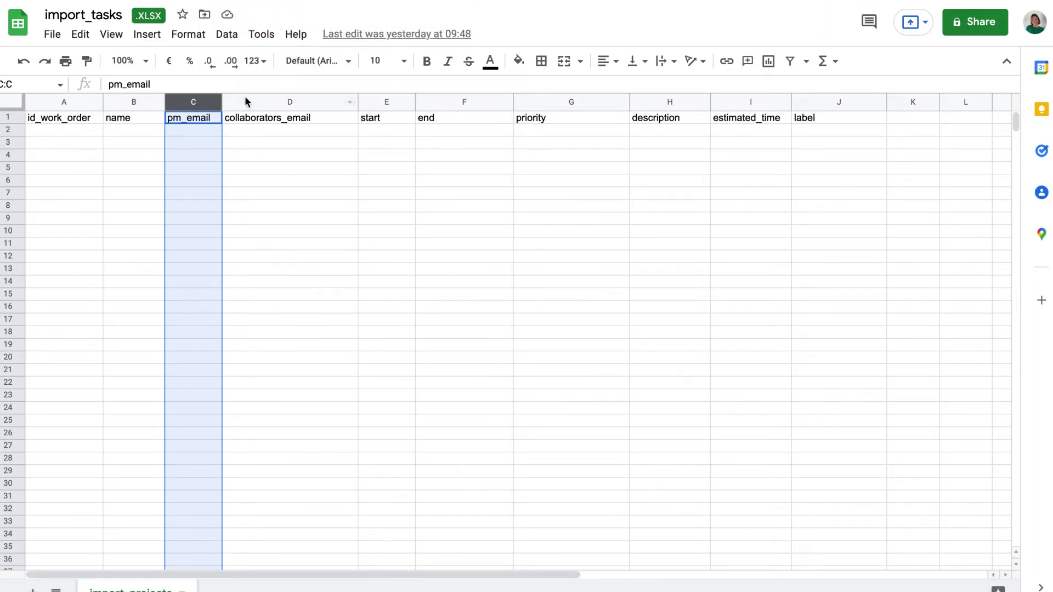
{"action": "left_click", "coordinate": [246, 101]}
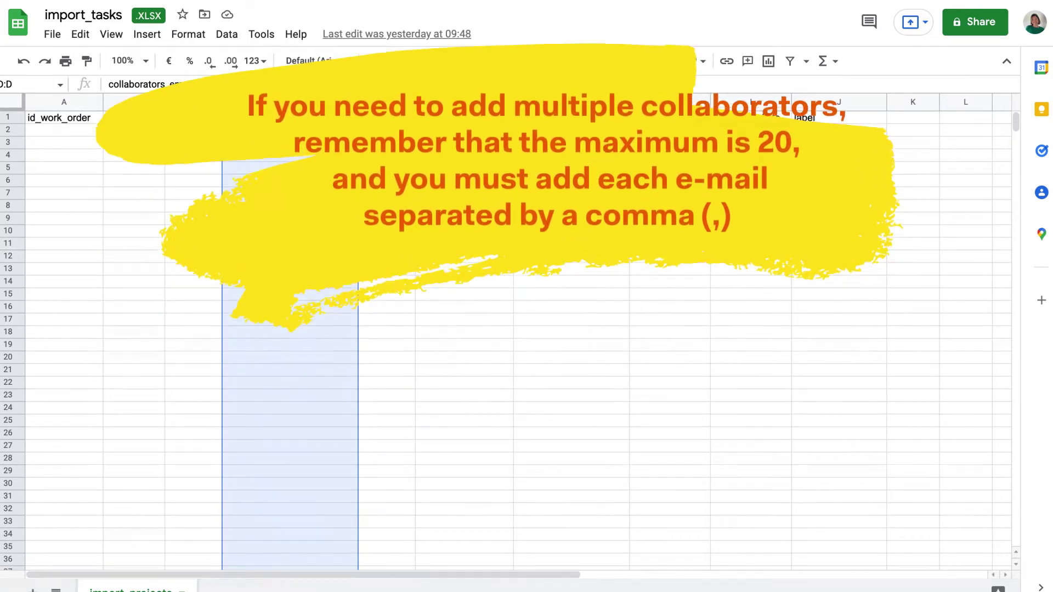
{"action": "left_click", "coordinate": [367, 103]}
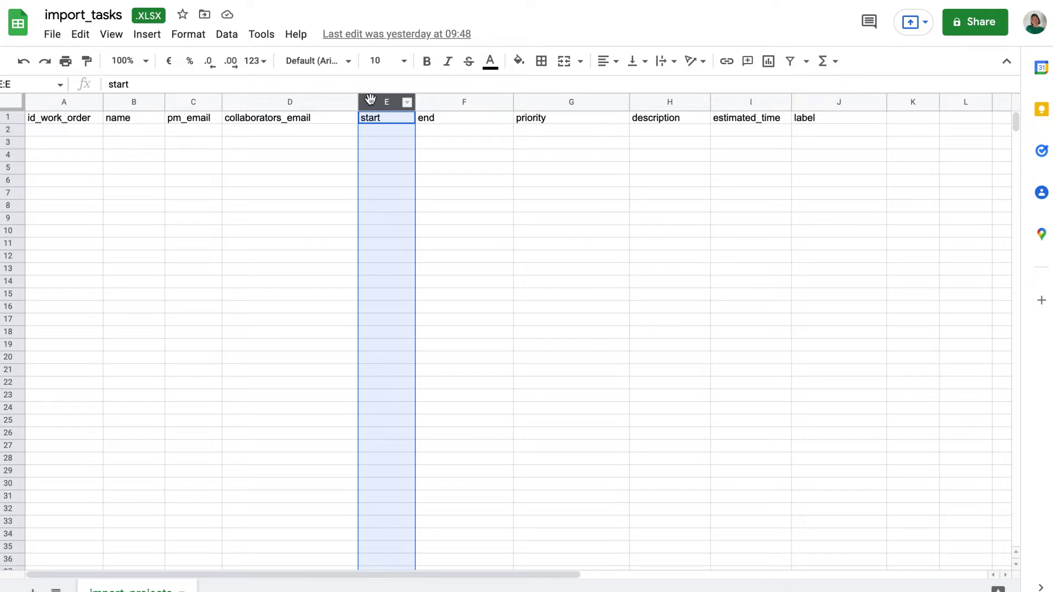
{"action": "left_click", "coordinate": [451, 103]}
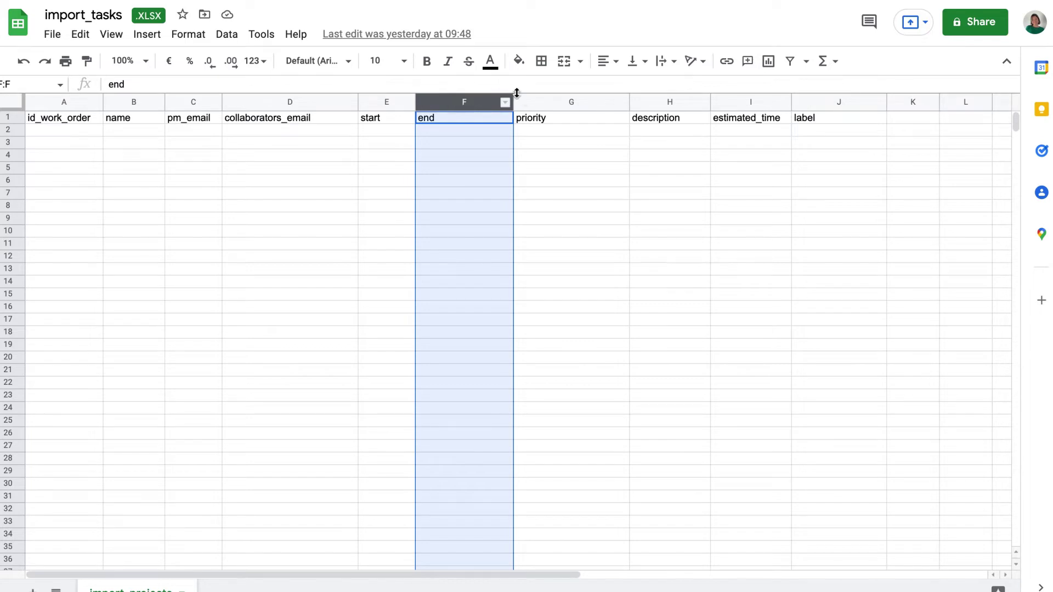
{"action": "left_click", "coordinate": [531, 101]}
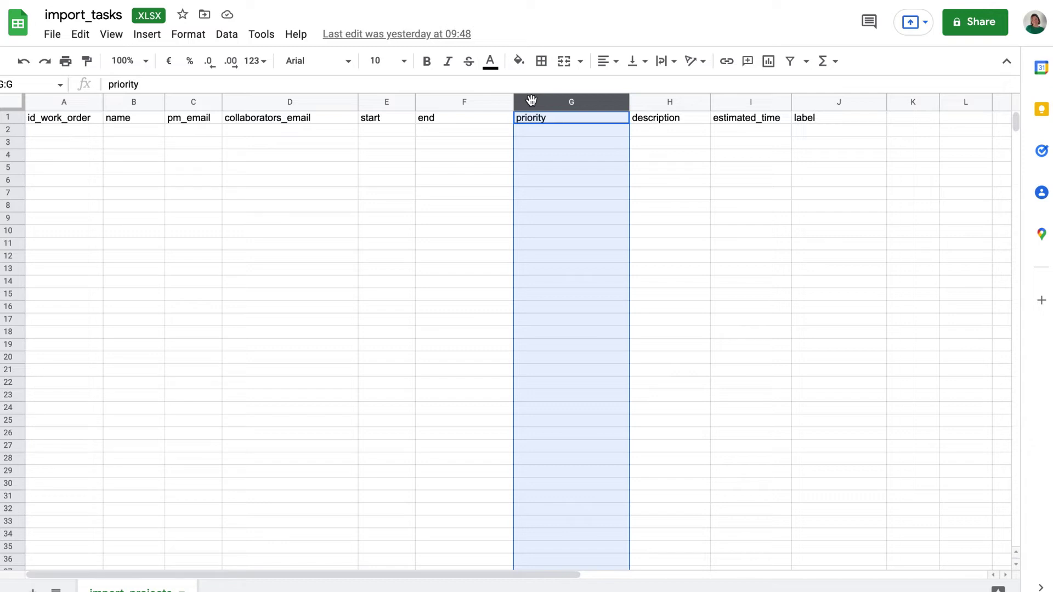
Review columns H (description), I (estimated_time) and J (label) of the template
{"action": "left_click", "coordinate": [646, 102]}
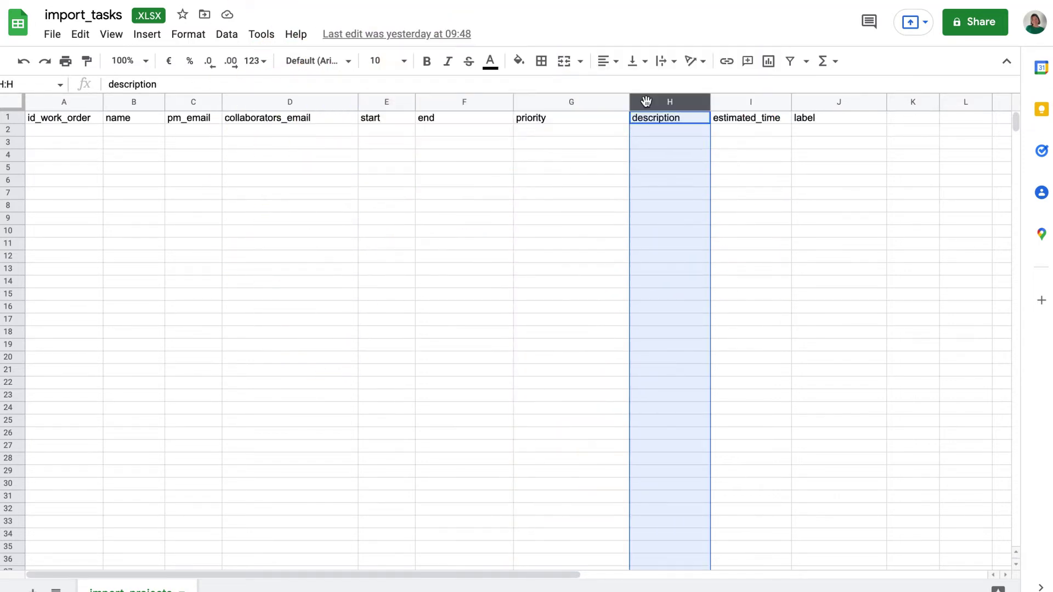
{"action": "left_click", "coordinate": [726, 99]}
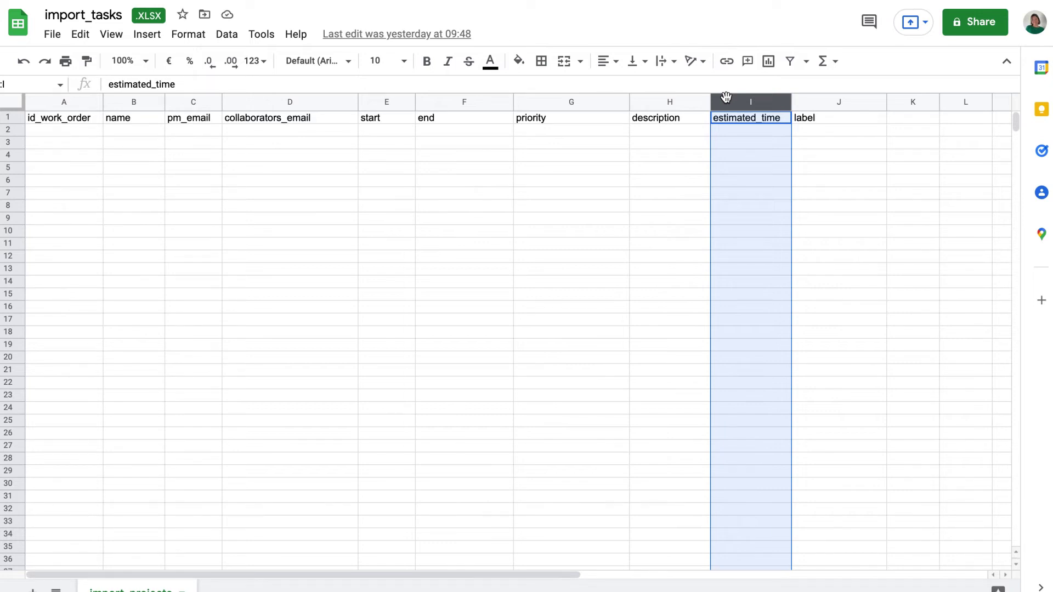
{"action": "left_click", "coordinate": [806, 99]}
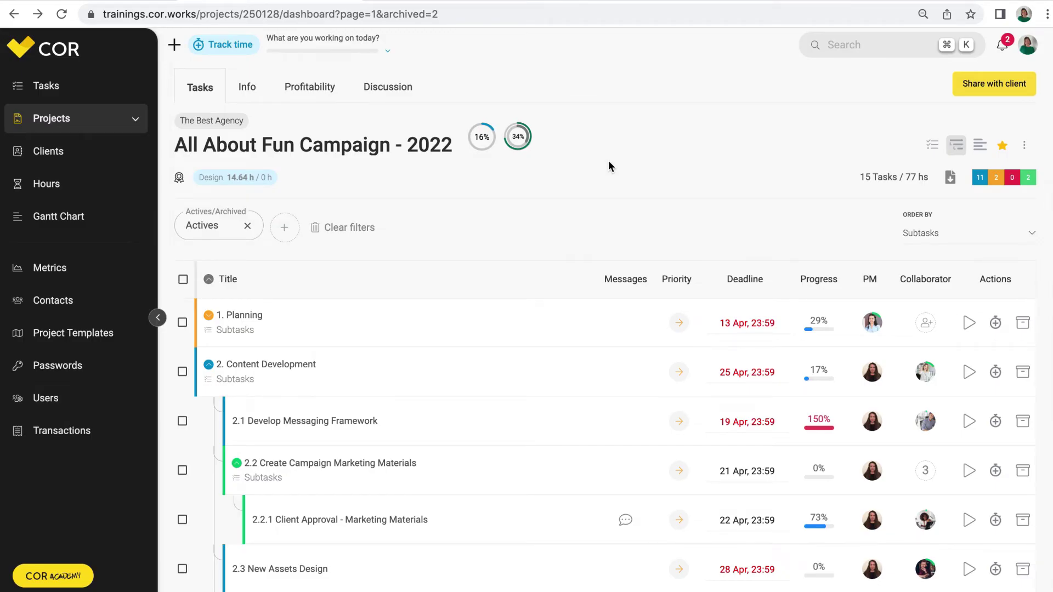
Check the project's ID and info, then export the full project list to Excel
{"action": "left_click_drag", "start_coordinate": [243, 11], "coordinate": [281, 12]}
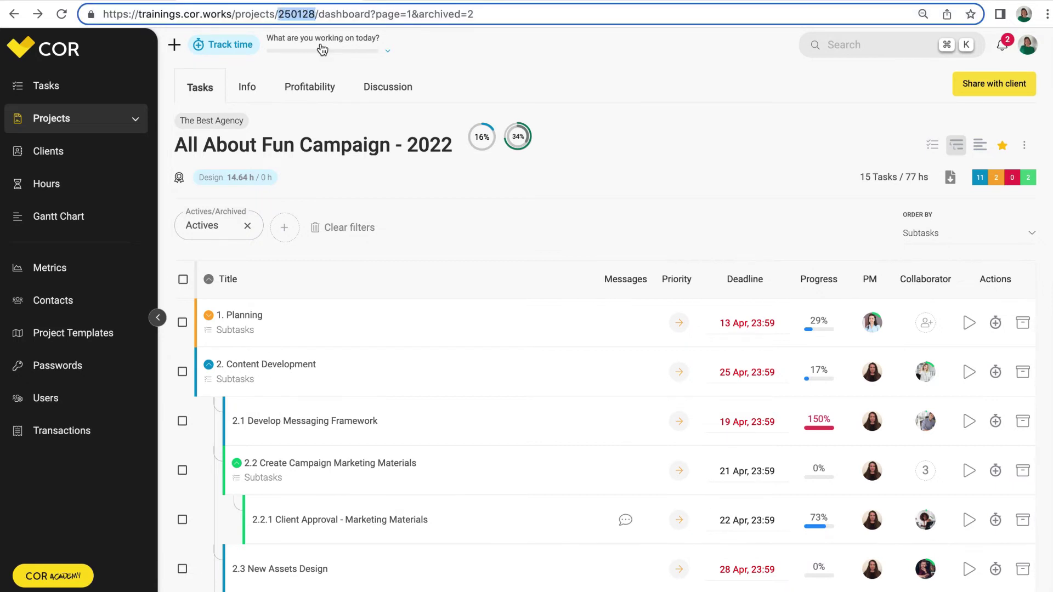
{"action": "left_click", "coordinate": [247, 90]}
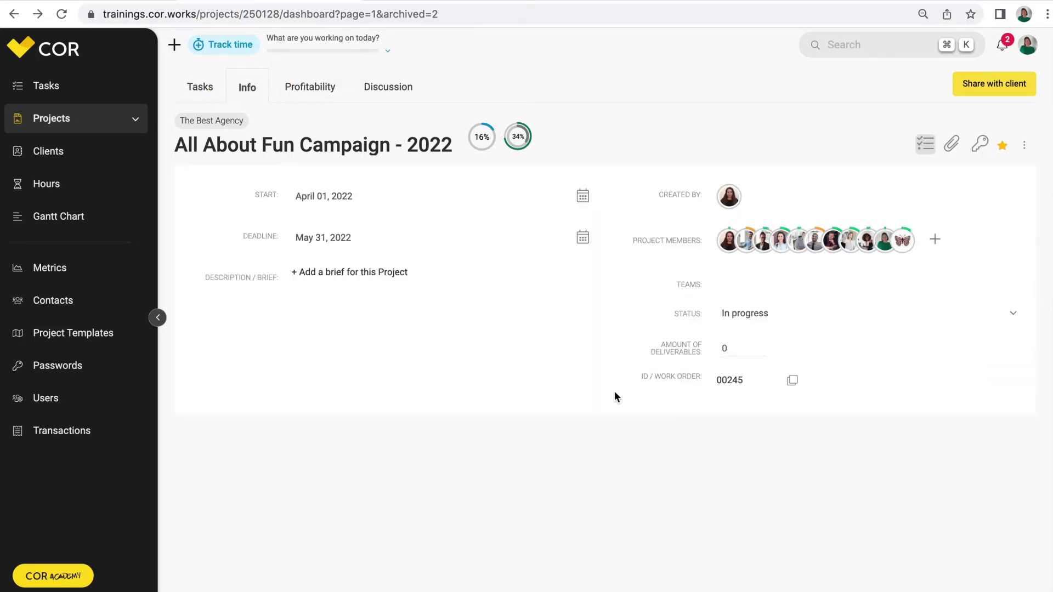
{"action": "left_click", "coordinate": [83, 117]}
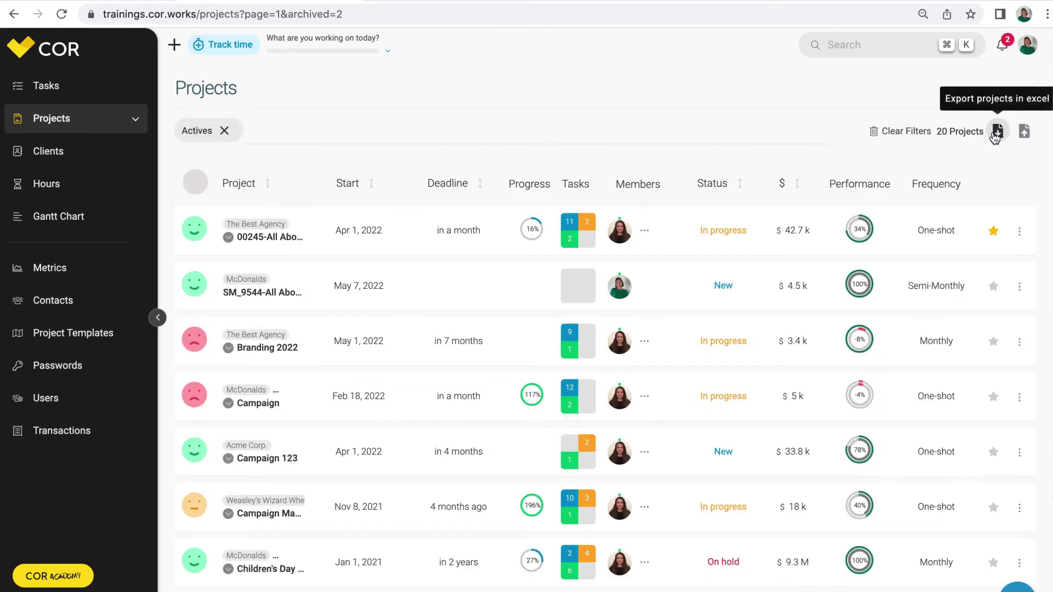
{"action": "left_click", "coordinate": [995, 133]}
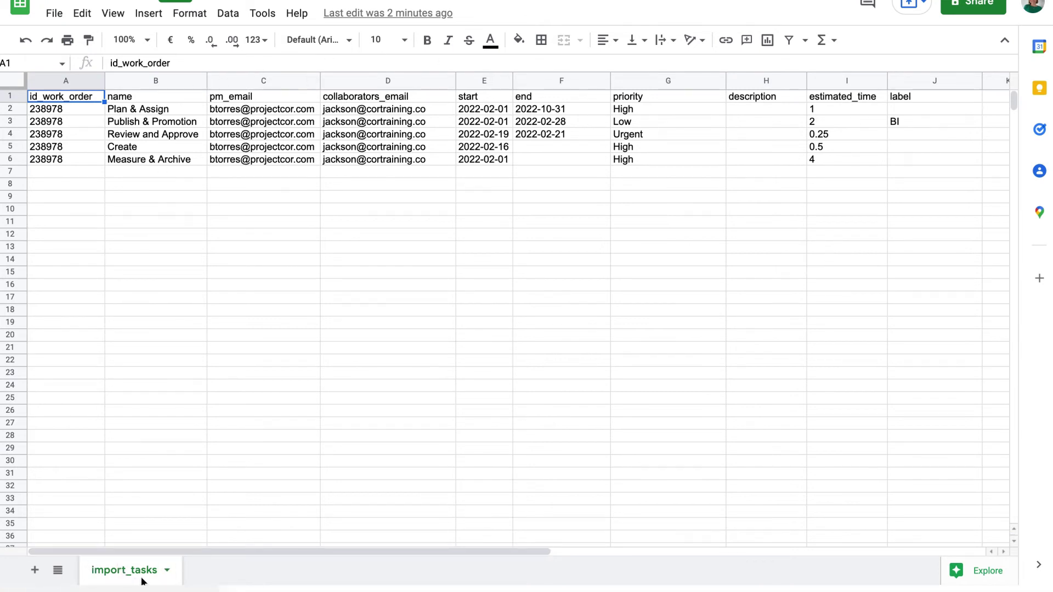
Clear all formatting from the whole sheet and set it to plain text
{"action": "left_click", "coordinate": [15, 81]}
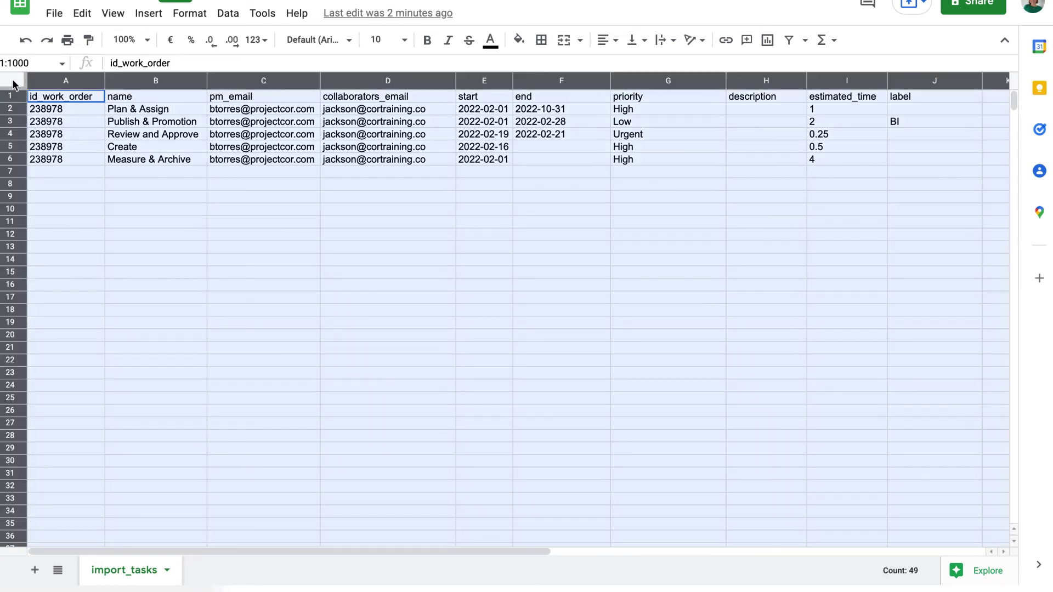
{"action": "left_click", "coordinate": [188, 13]}
{"action": "left_click", "coordinate": [251, 328]}
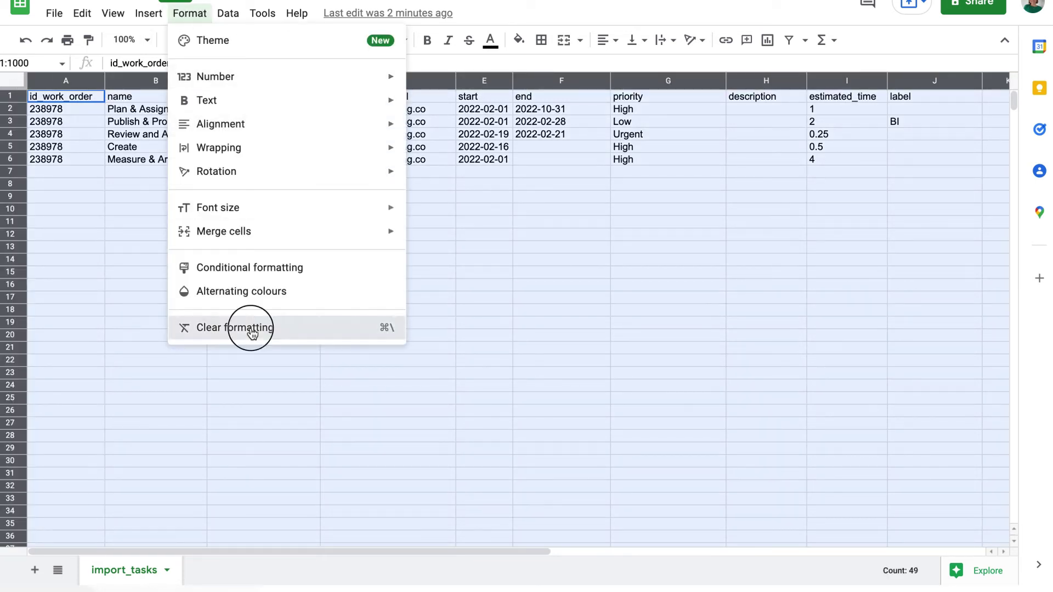
{"action": "left_click", "coordinate": [190, 14]}
{"action": "mouse_move", "coordinate": [218, 83]}
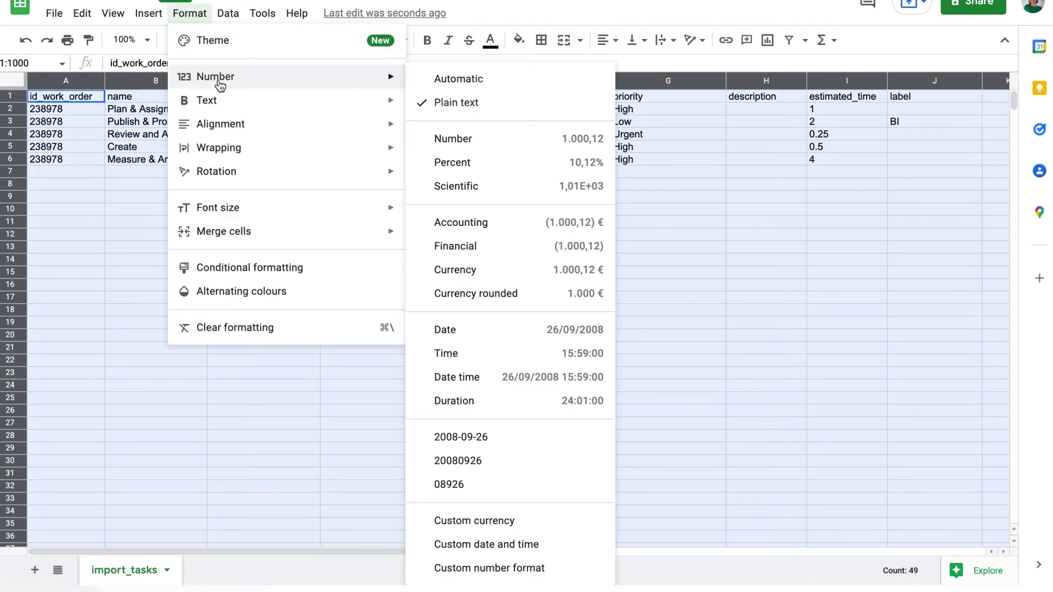
{"action": "left_click", "coordinate": [483, 101]}
Format the start and end columns as 2008-09-26 (yyyy-mm-dd) dates
{"action": "left_click", "coordinate": [468, 81]}
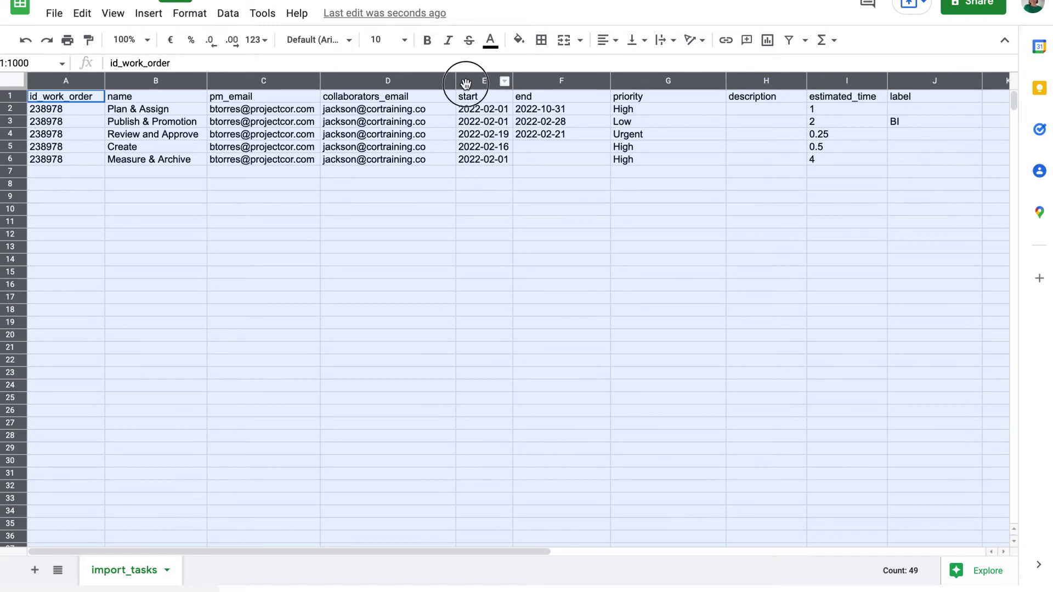
{"action": "left_click", "coordinate": [542, 80], "text": "shift"}
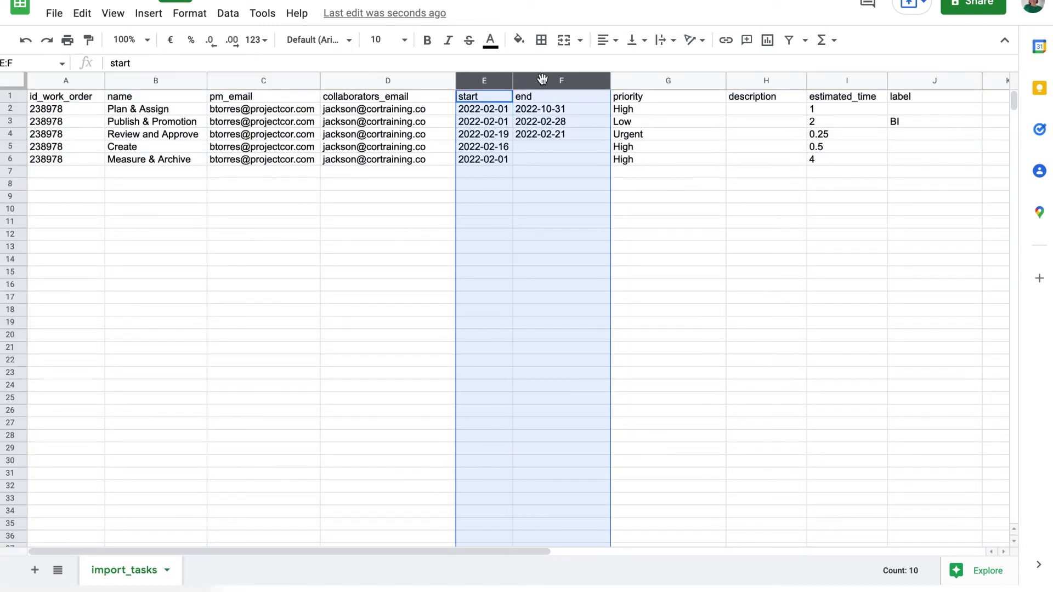
{"action": "left_click", "coordinate": [190, 13]}
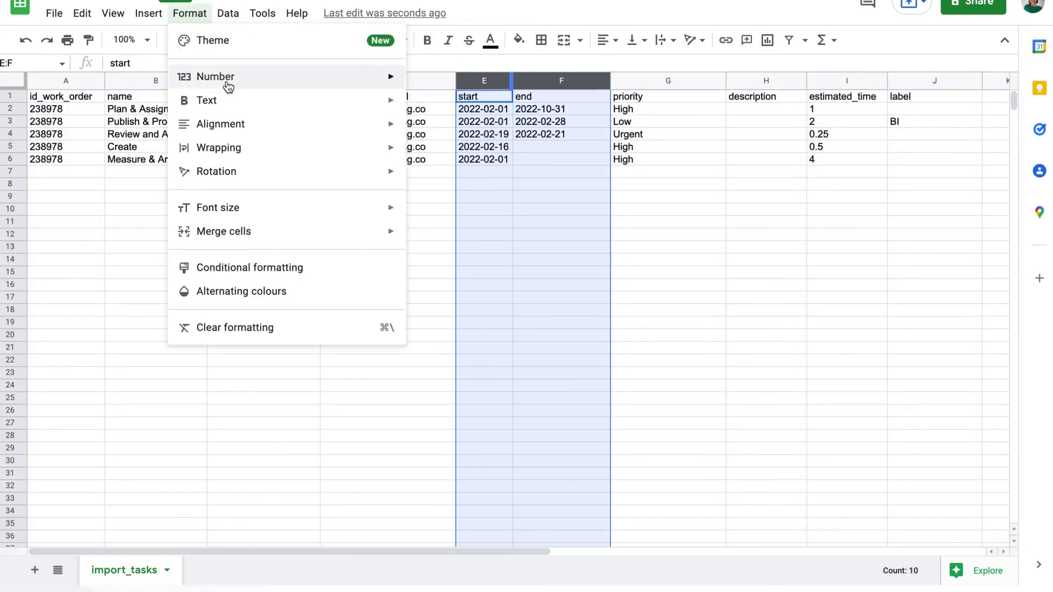
{"action": "mouse_move", "coordinate": [228, 83]}
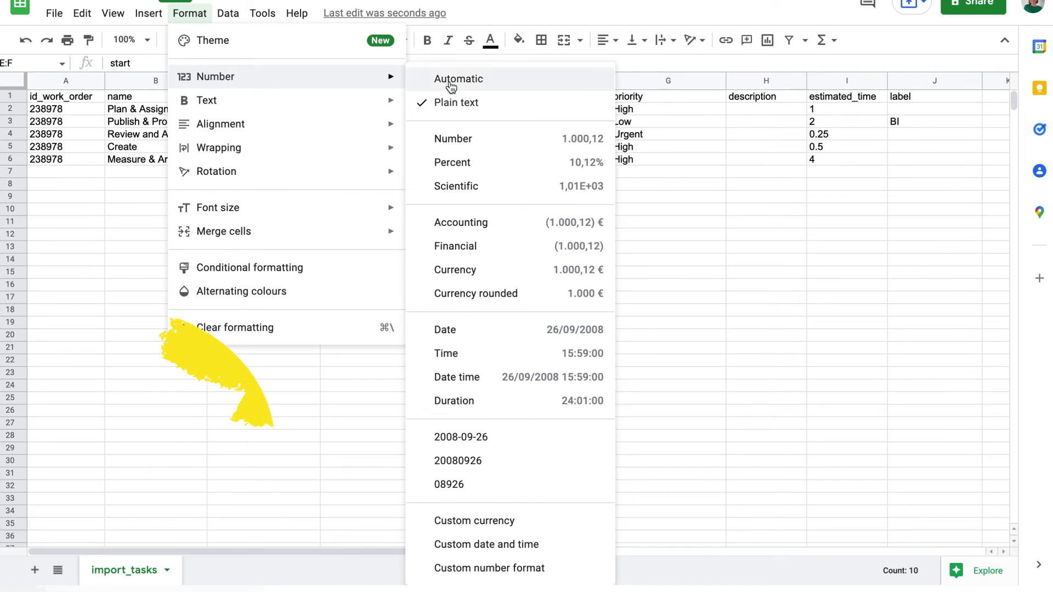
{"action": "left_click", "coordinate": [454, 437]}
{"action": "left_click", "coordinate": [422, 373]}
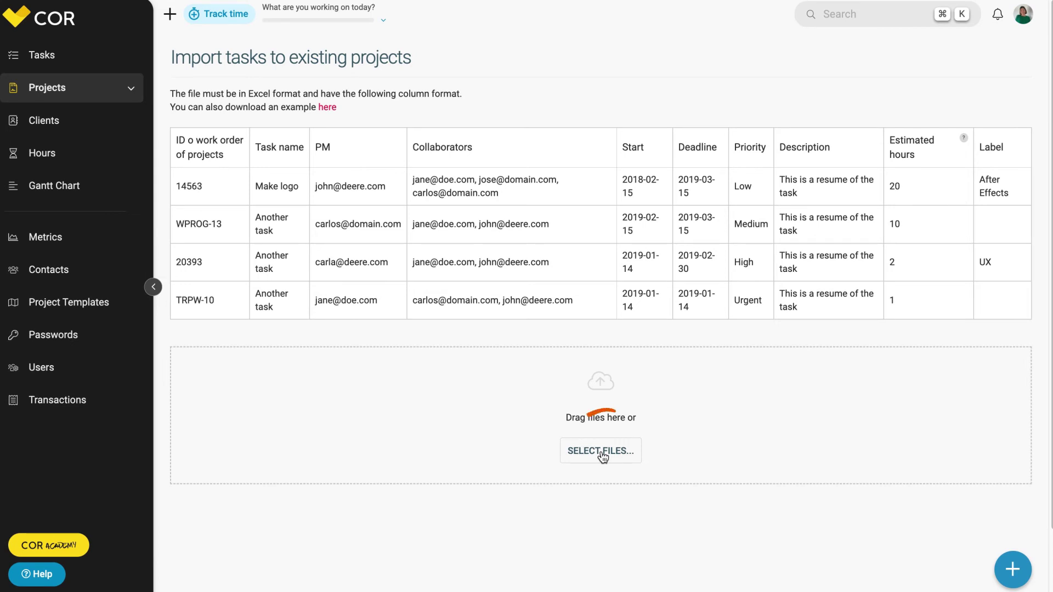
Import all five tasks from IMPORT-TASKS-V2-SOPORTE.xlsx, confirming the preview with none excluded
{"action": "left_click", "coordinate": [600, 450]}
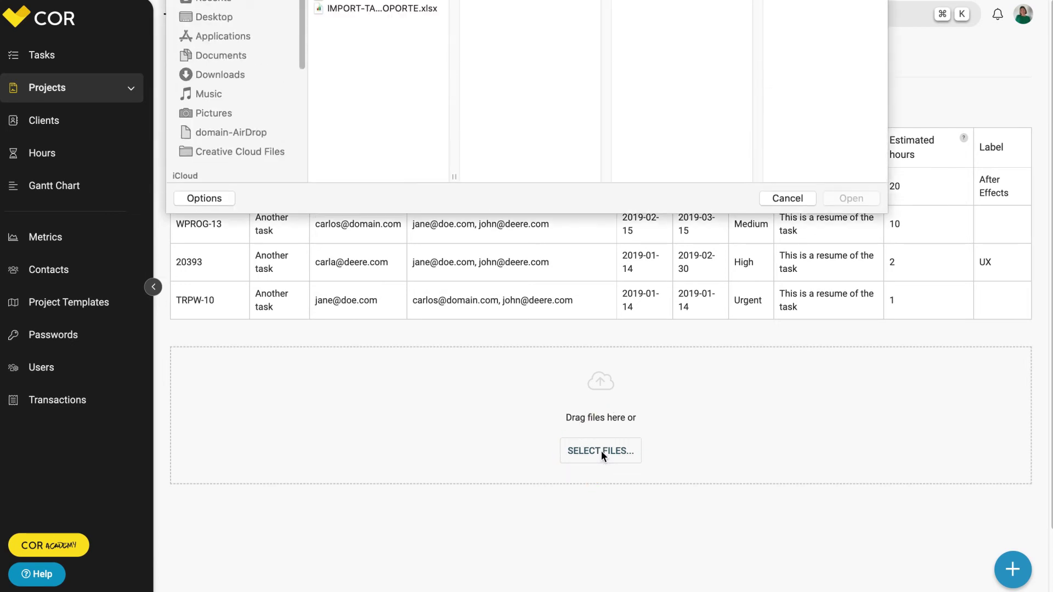
{"action": "left_click", "coordinate": [382, 8]}
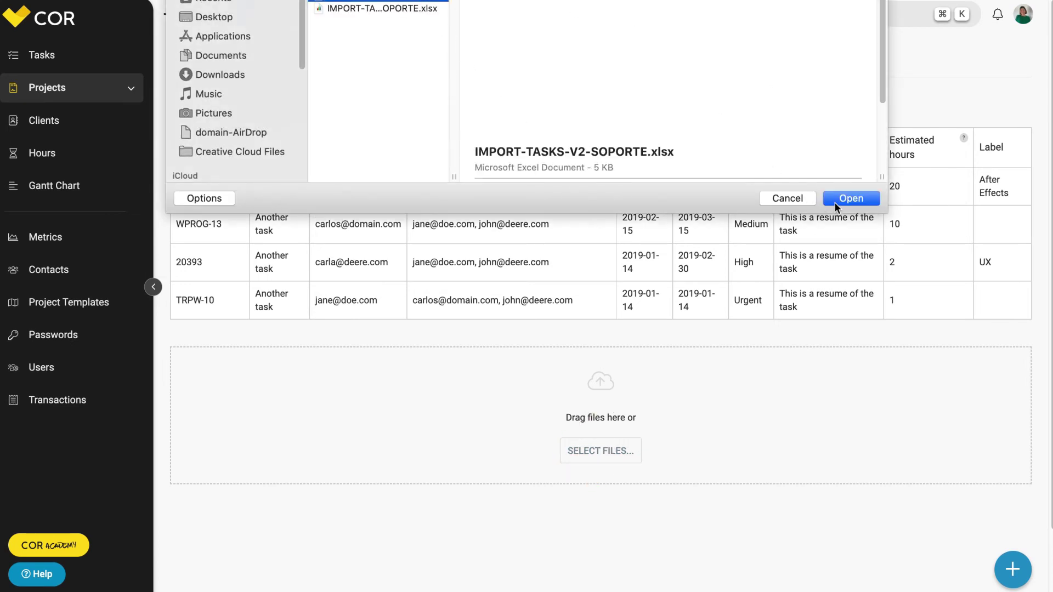
{"action": "left_click", "coordinate": [839, 202]}
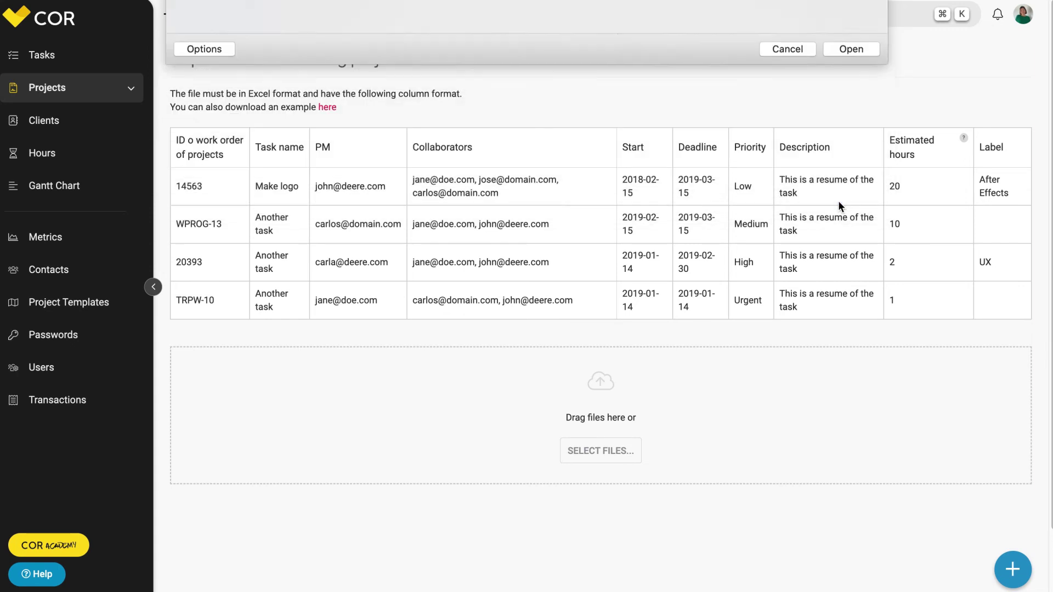
{"action": "scroll", "coordinate": [658, 410], "scroll_direction": "down", "scroll_amount": 4}
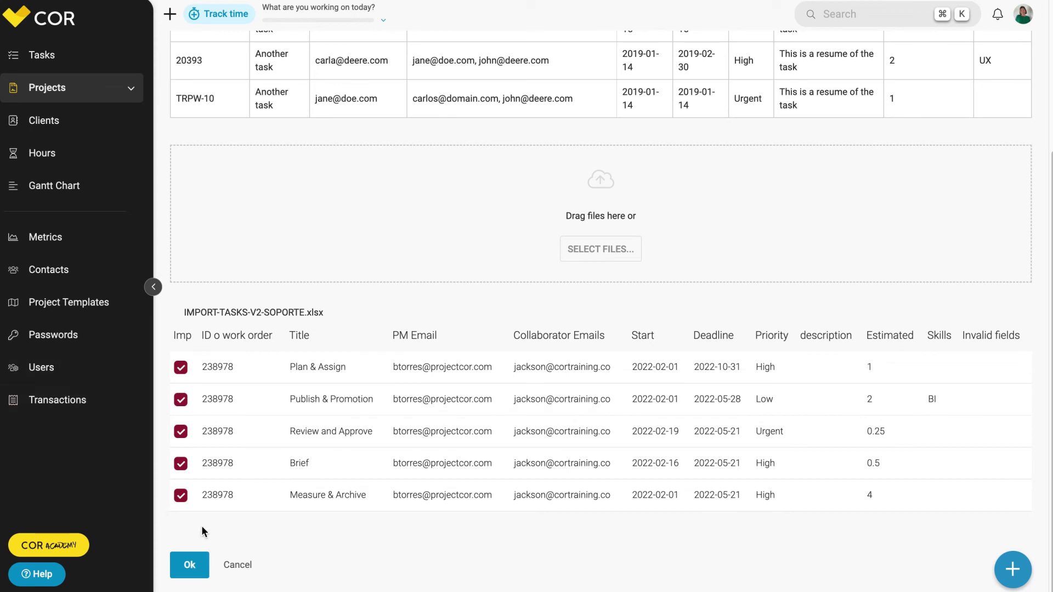
{"action": "left_click", "coordinate": [197, 573]}
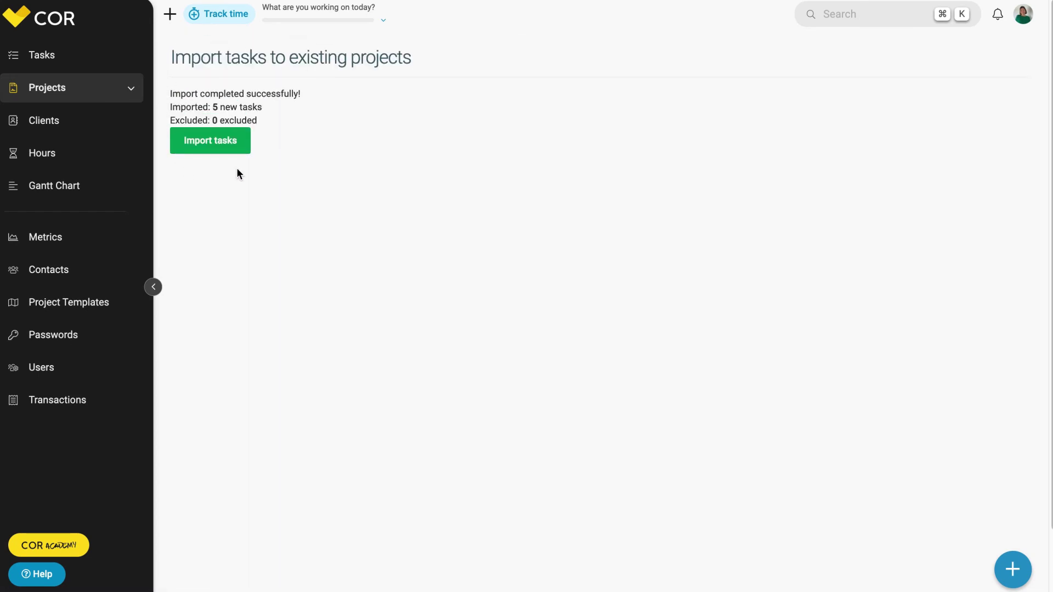
{"action": "left_click", "coordinate": [234, 147]}
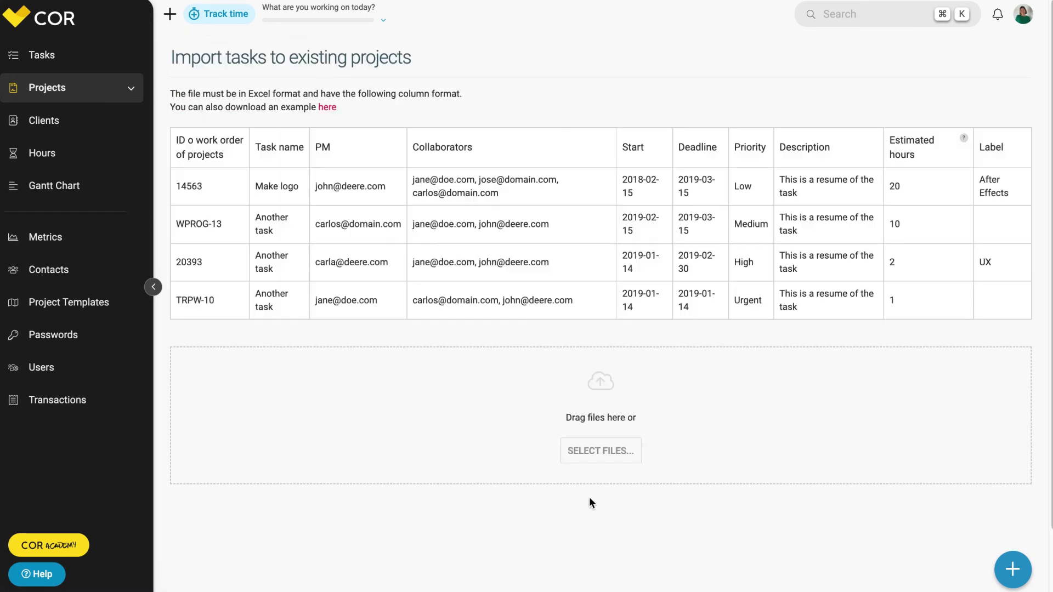
Load IMPORT-TASKS2-V2-SOPORTE.xlsx and inspect the preview: two importable tasks, three flagged with errors
{"action": "left_click", "coordinate": [606, 456]}
{"action": "left_click", "coordinate": [417, 10]}
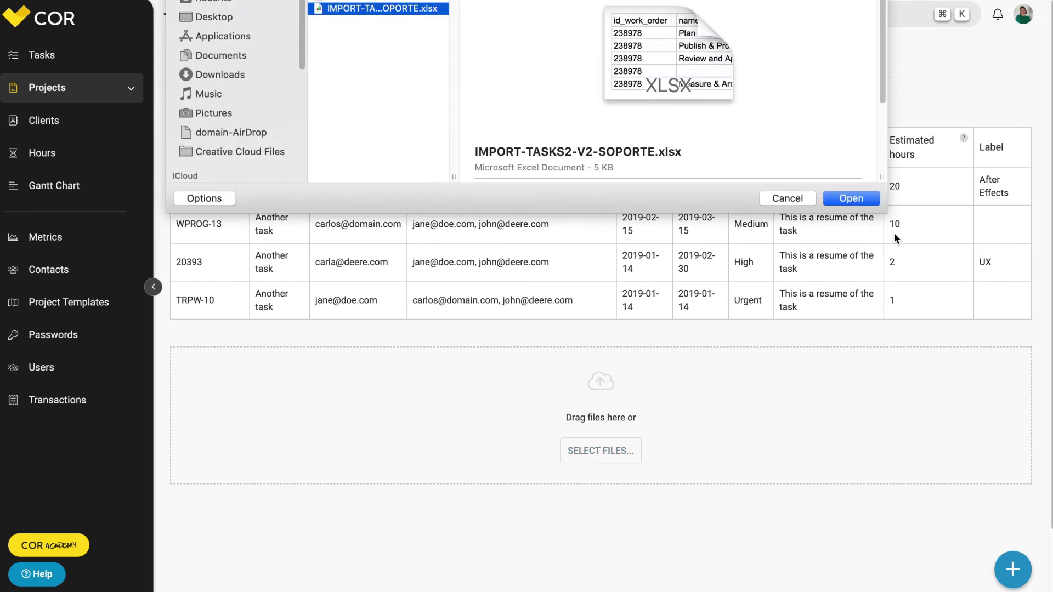
{"action": "left_click", "coordinate": [851, 199]}
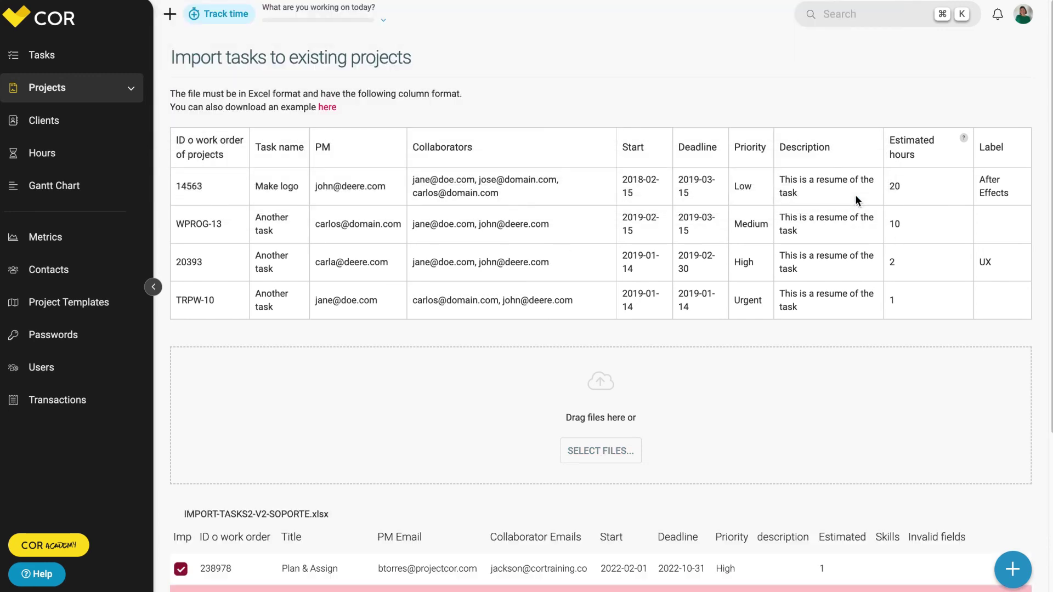
{"action": "scroll", "coordinate": [570, 339], "scroll_direction": "down", "scroll_amount": 5}
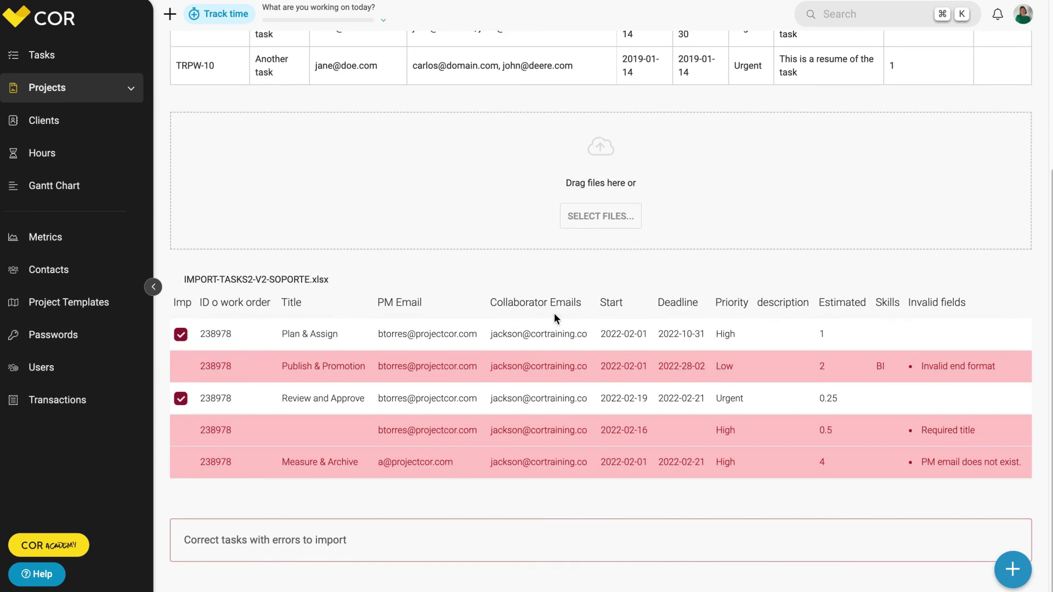